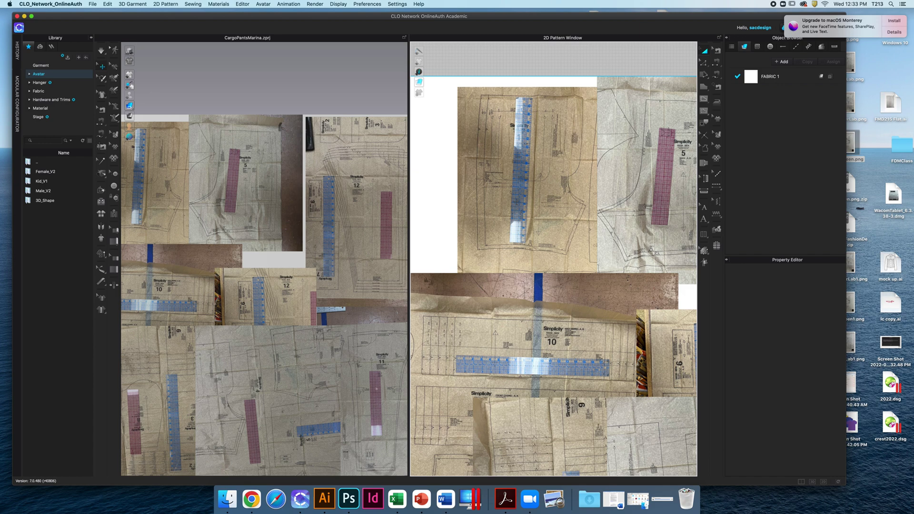
scroll(521, 207, up, 1)
scroll(522, 208, up, 1)
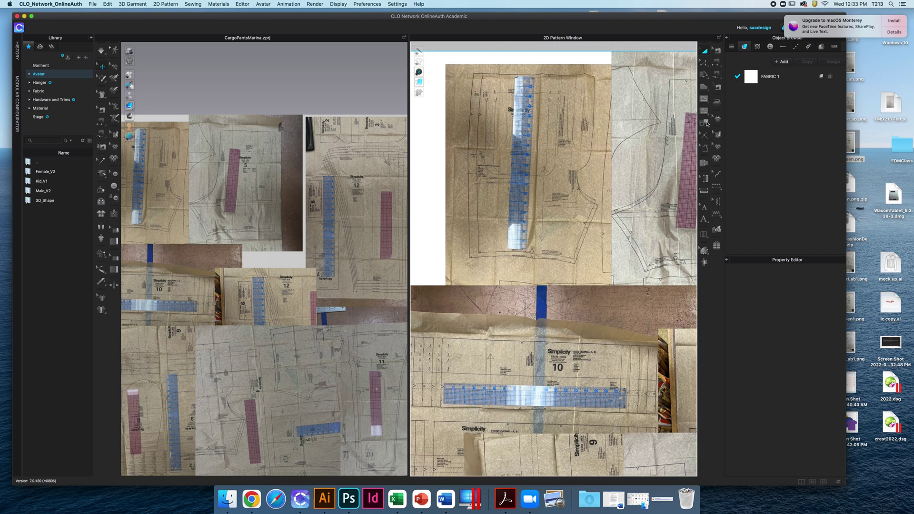
scroll(602, 155, down, 1)
scroll(601, 155, down, 1)
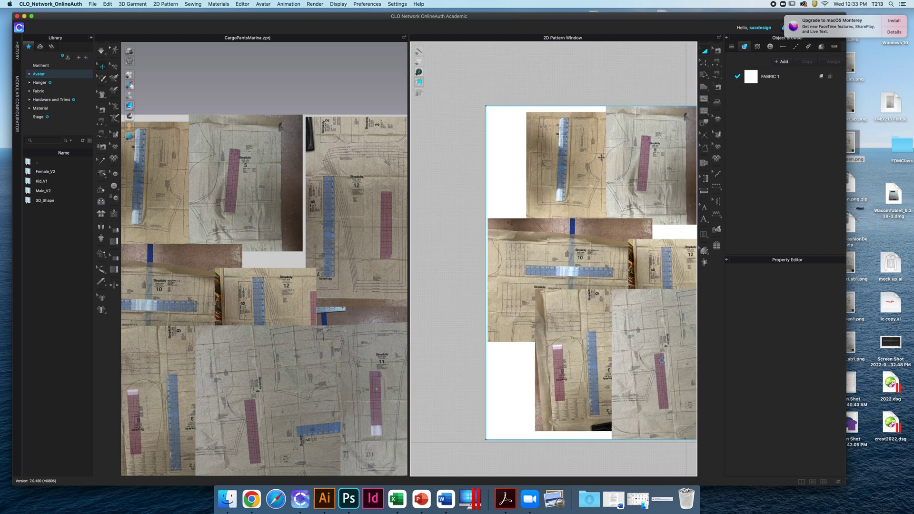
scroll(602, 155, down, 1)
scroll(645, 165, up, 1)
scroll(643, 166, up, 1)
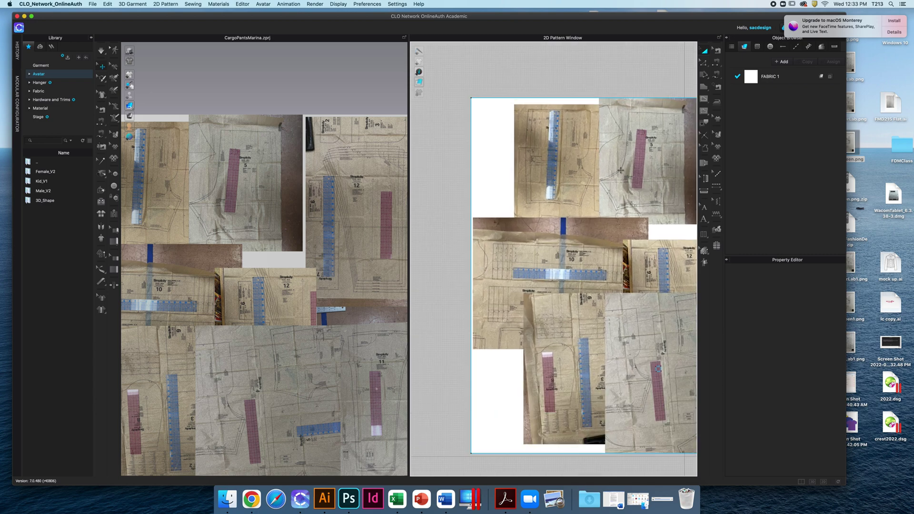
scroll(629, 169, up, 1)
scroll(619, 171, up, 1)
scroll(619, 171, up, 1)
scroll(620, 172, up, 1)
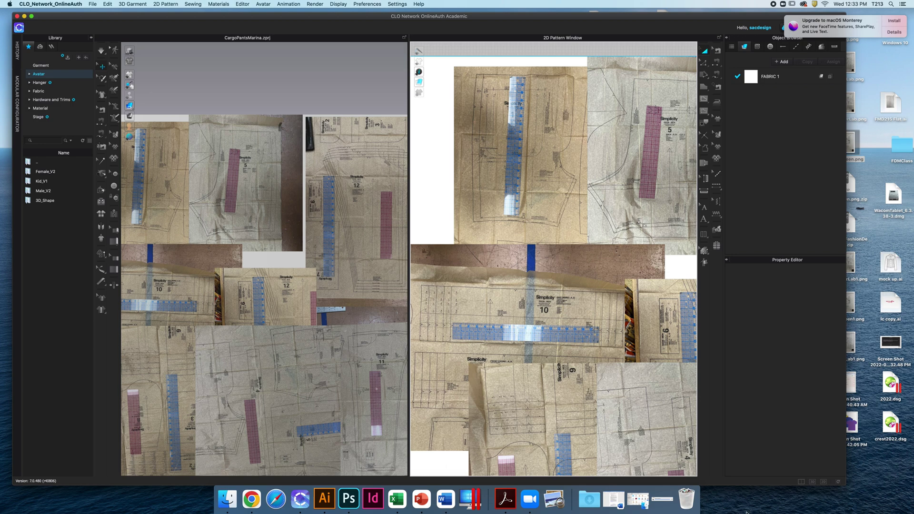
- Switch to the 2D-only layout and centre the front pants photo in the view
click(825, 485)
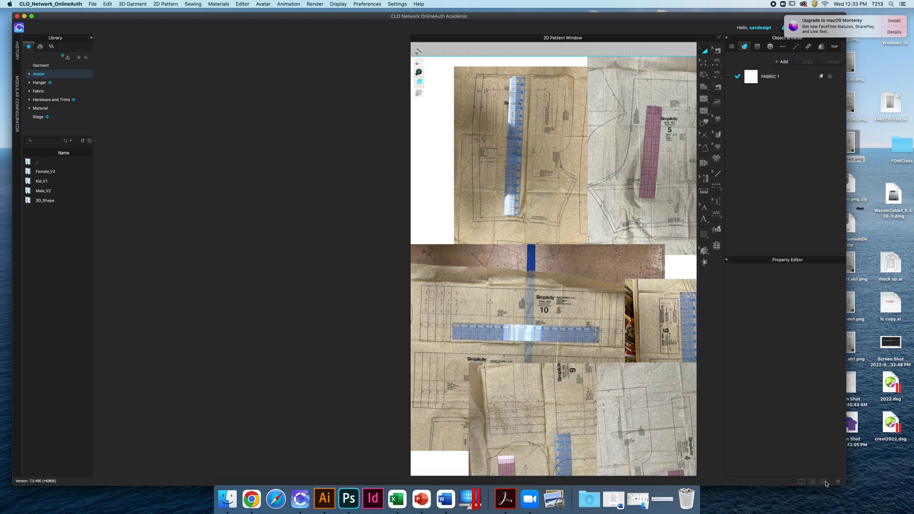
scroll(363, 286, down, 2)
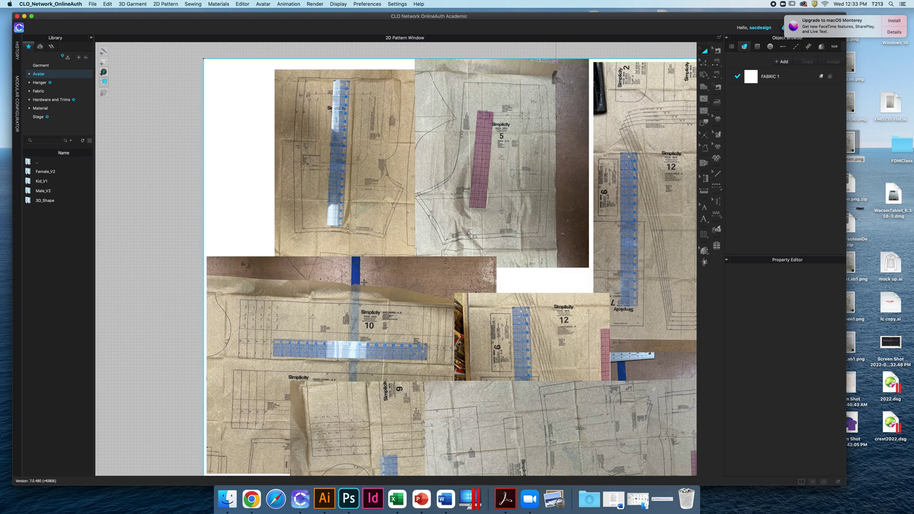
middle_drag(384, 252, 455, 306)
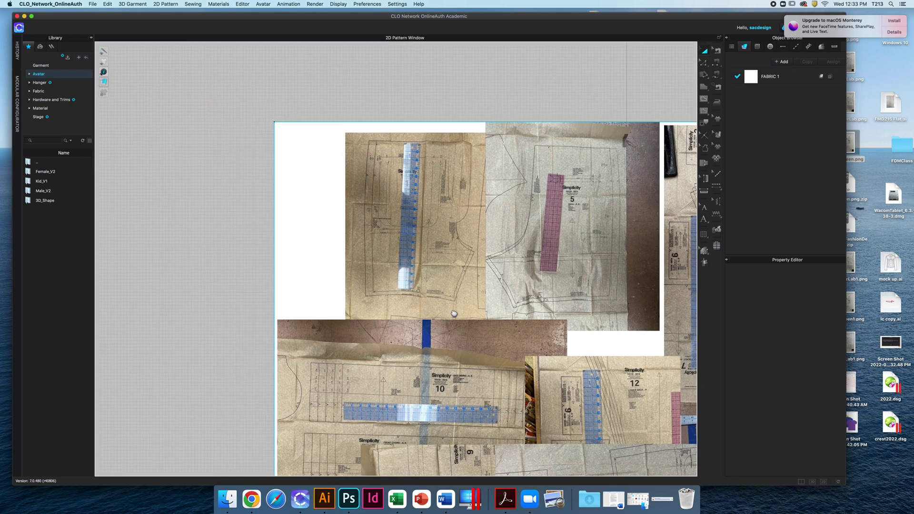
scroll(455, 305, up, 1)
middle_drag(454, 306, 489, 336)
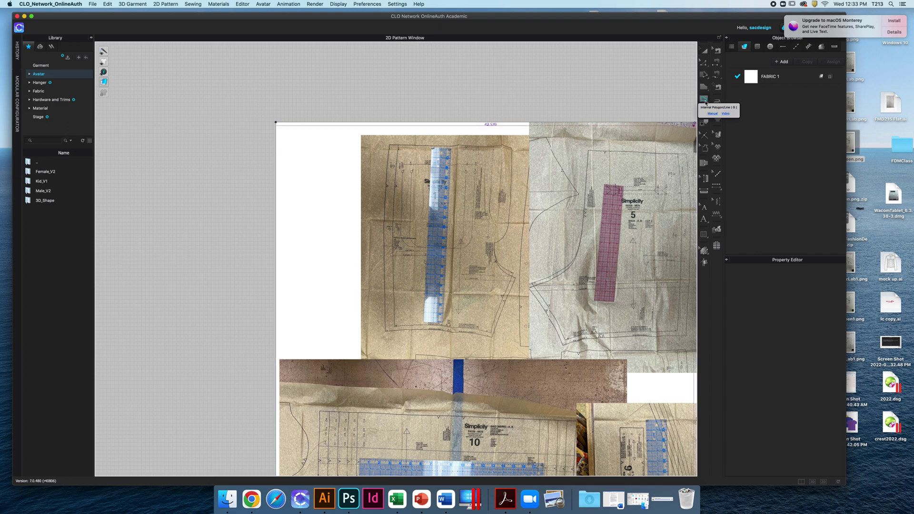
- Trace the front piece's waistline, right edge and upper crotch curve as an internal line
click(705, 103)
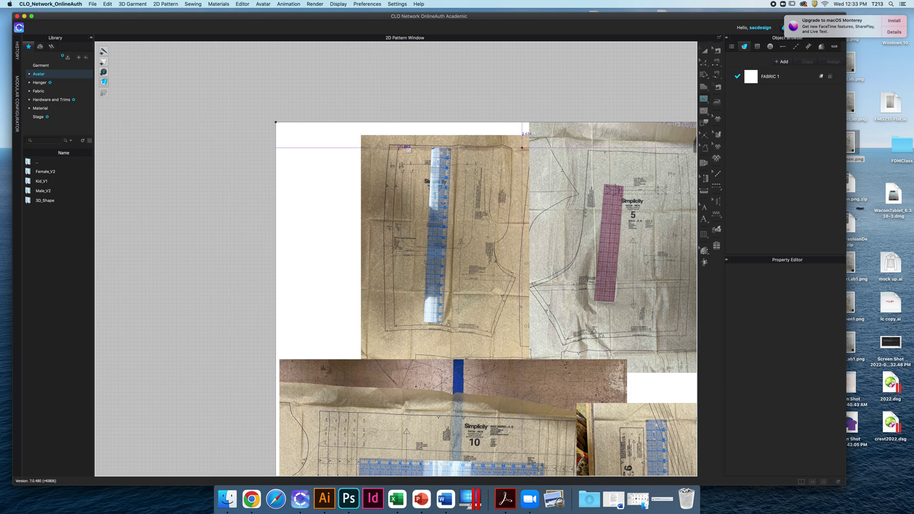
click(389, 146)
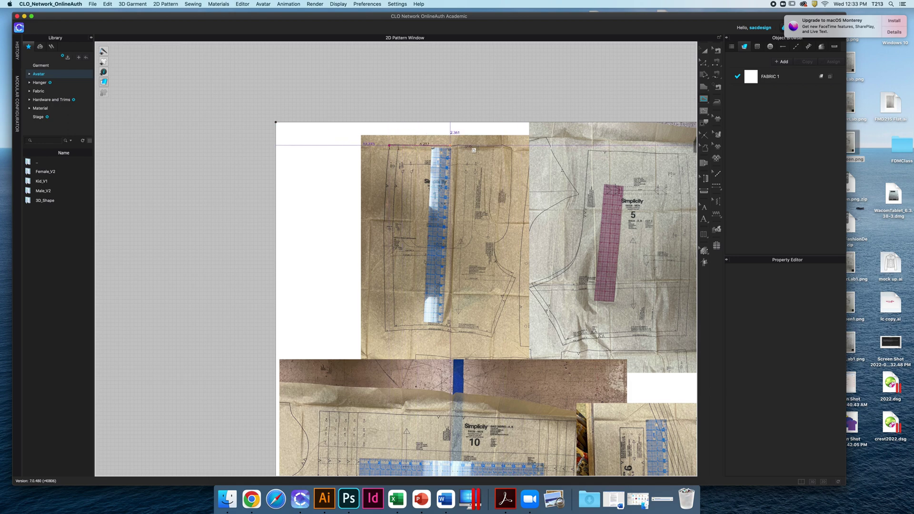
click(512, 149)
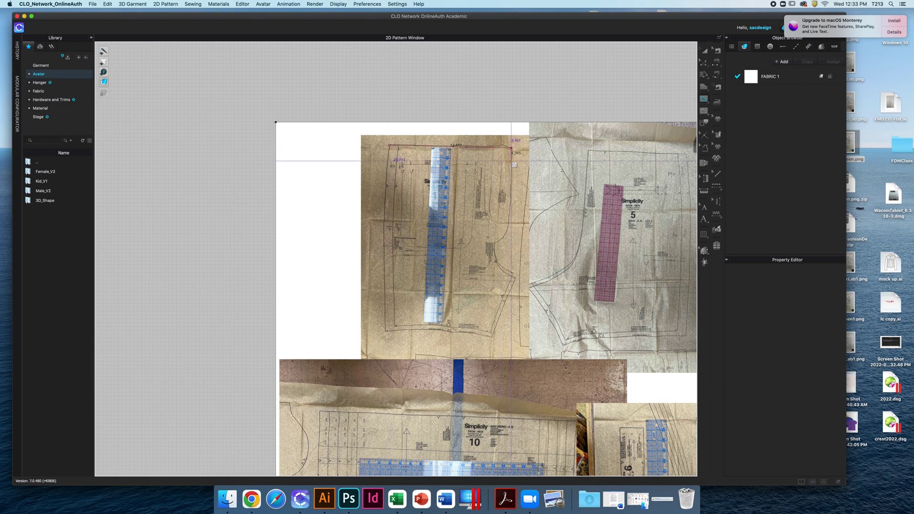
click(510, 226)
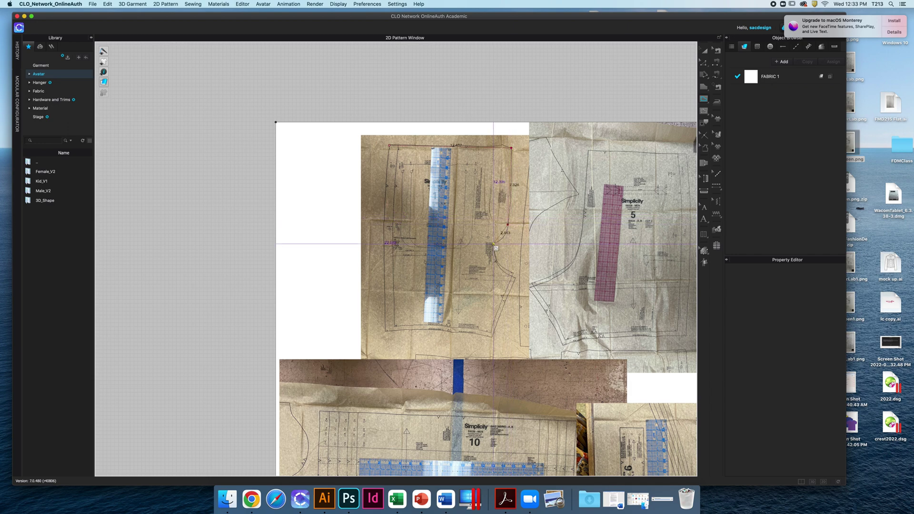
click(490, 245)
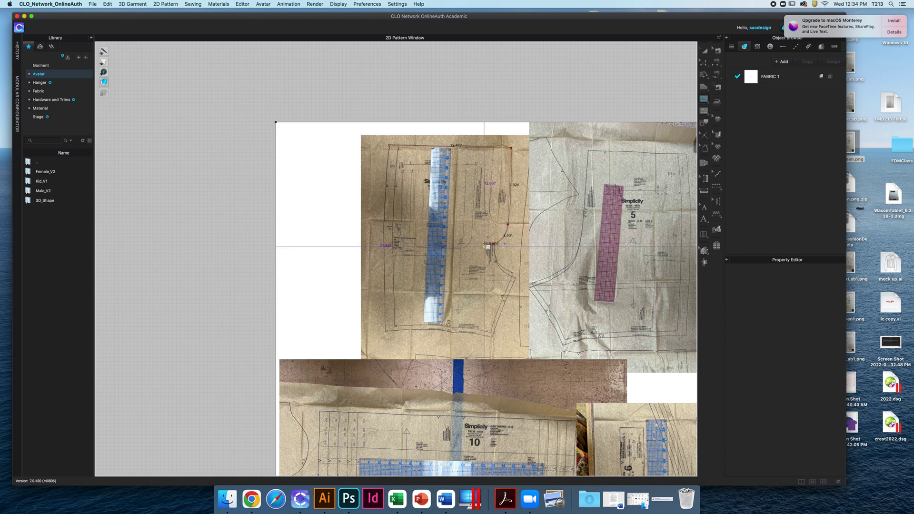
click(494, 245)
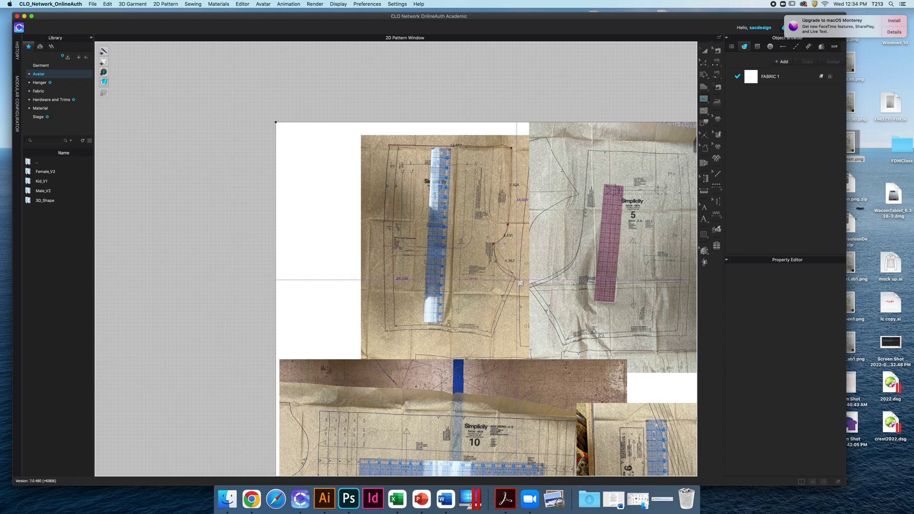
click(517, 279)
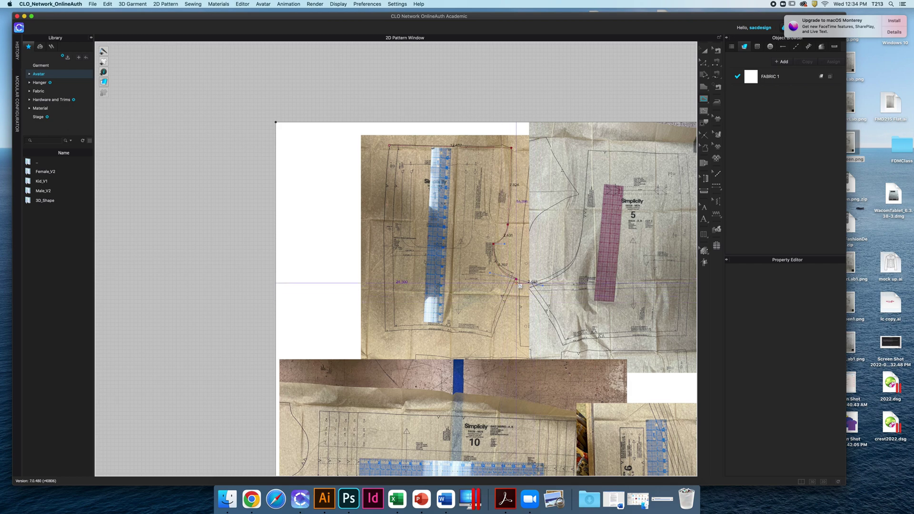
- Continue the trace down the inseam, across the hem and up the left side, closing at the start
click(517, 278)
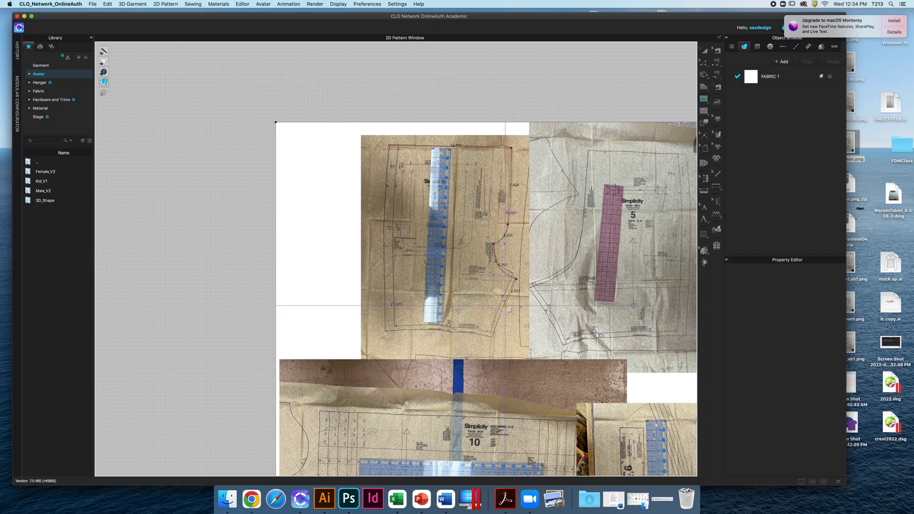
click(506, 305)
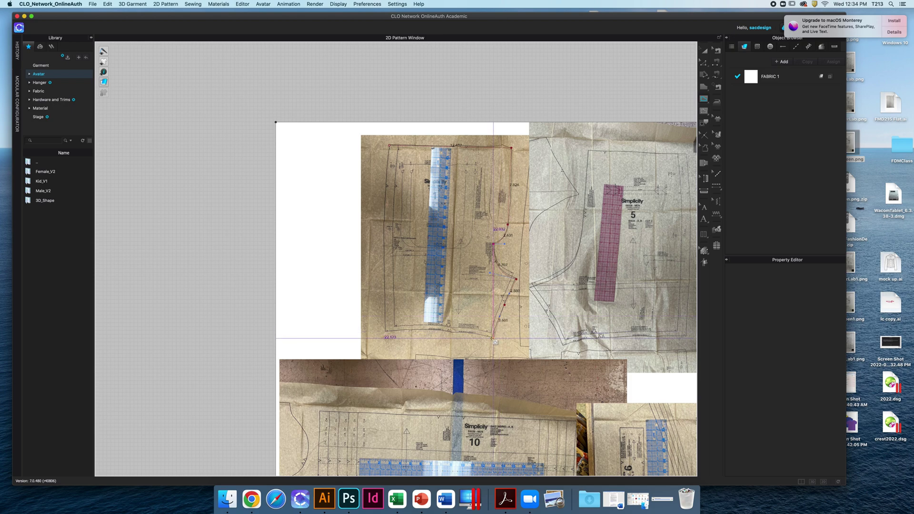
click(493, 338)
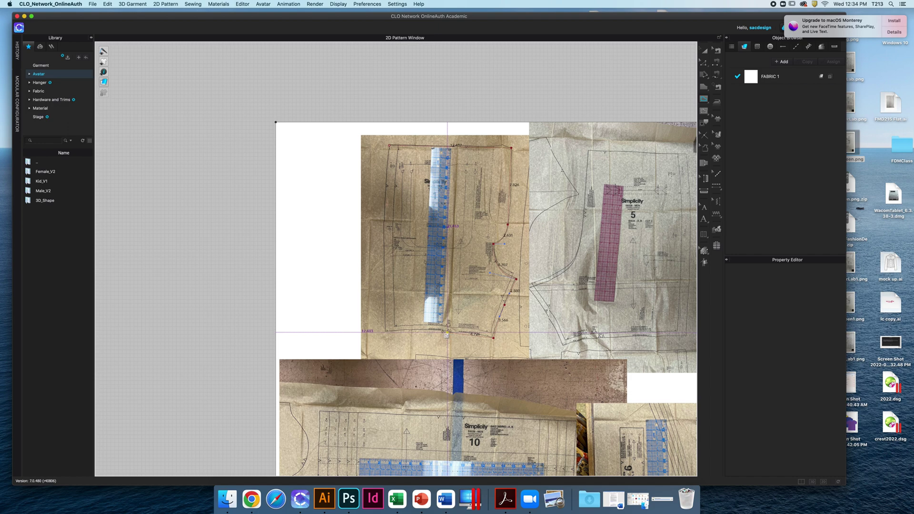
click(447, 331)
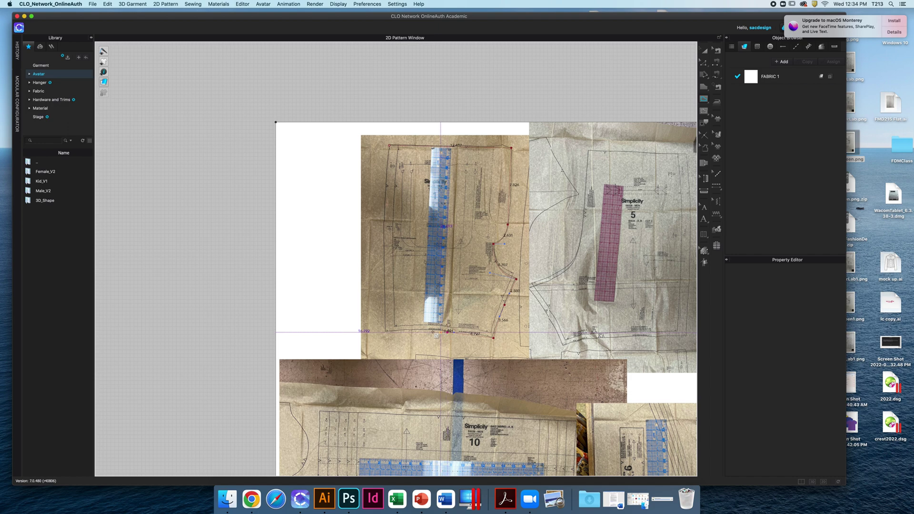
click(387, 333)
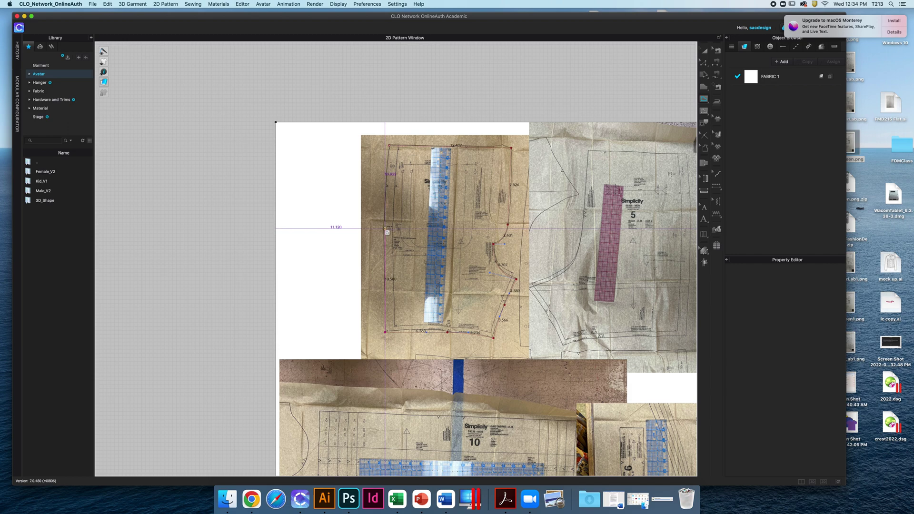
click(387, 229)
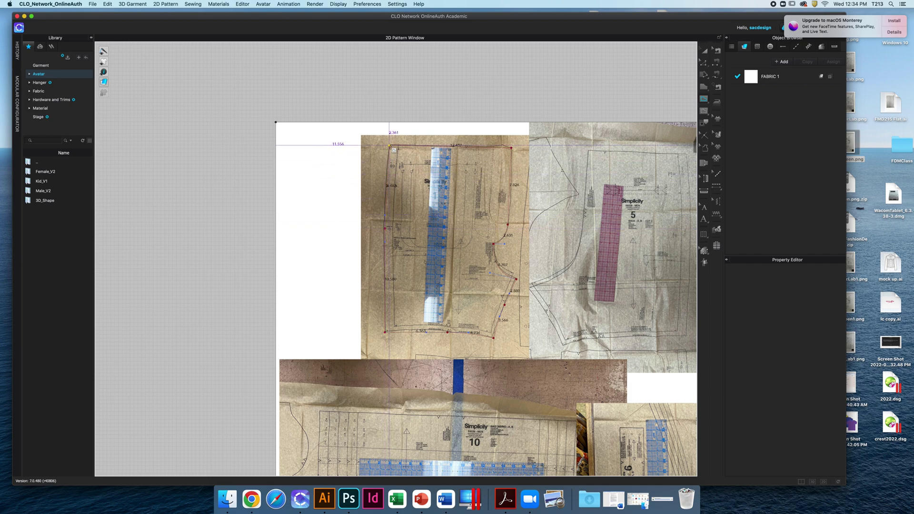
click(390, 147)
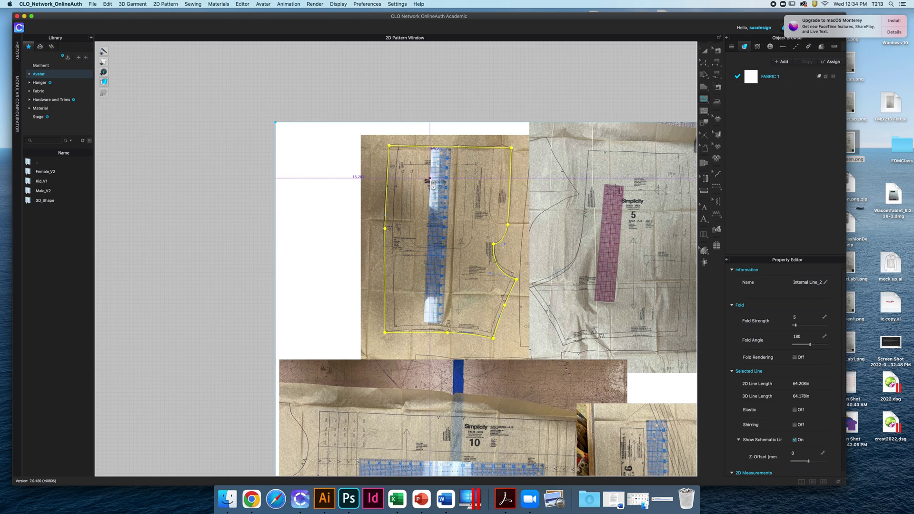
scroll(431, 184, up, 1)
scroll(430, 181, up, 2)
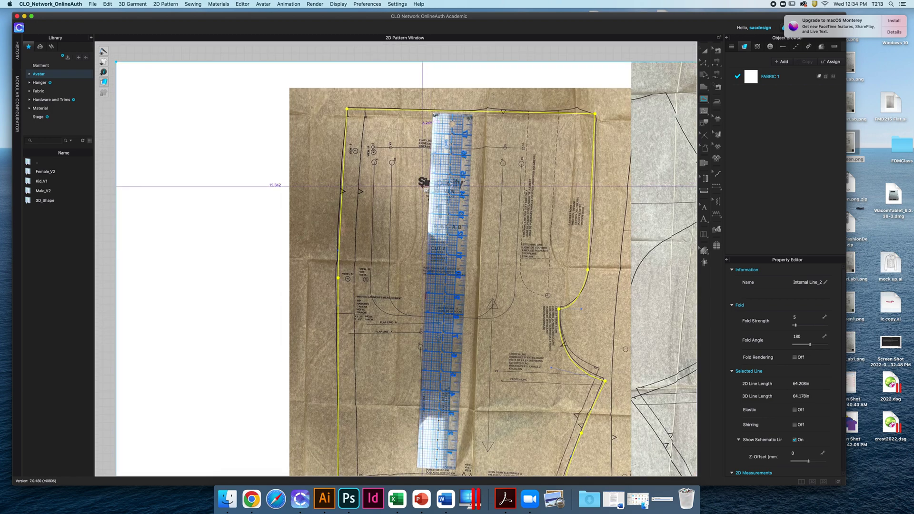
scroll(423, 185, up, 1)
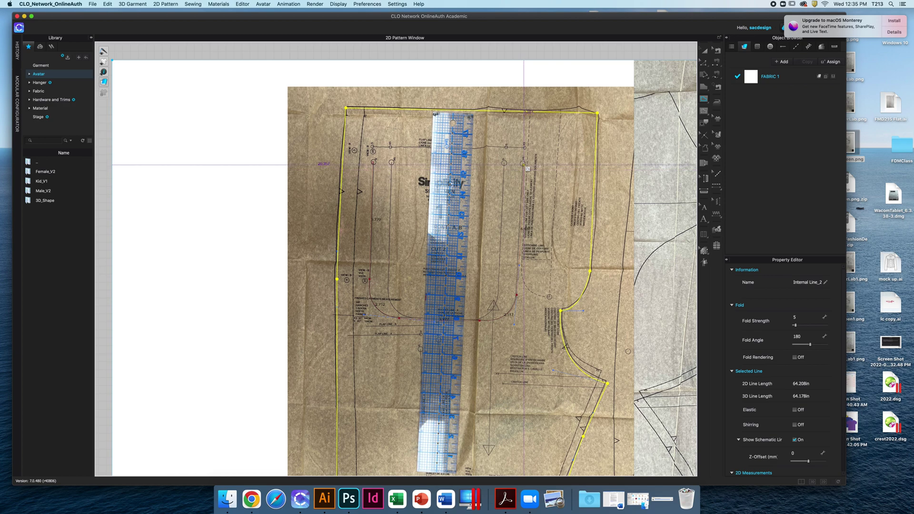
- Finish the first U-shaped pocket line, abandon a stray second line, then delete the U line
double_click(524, 166)
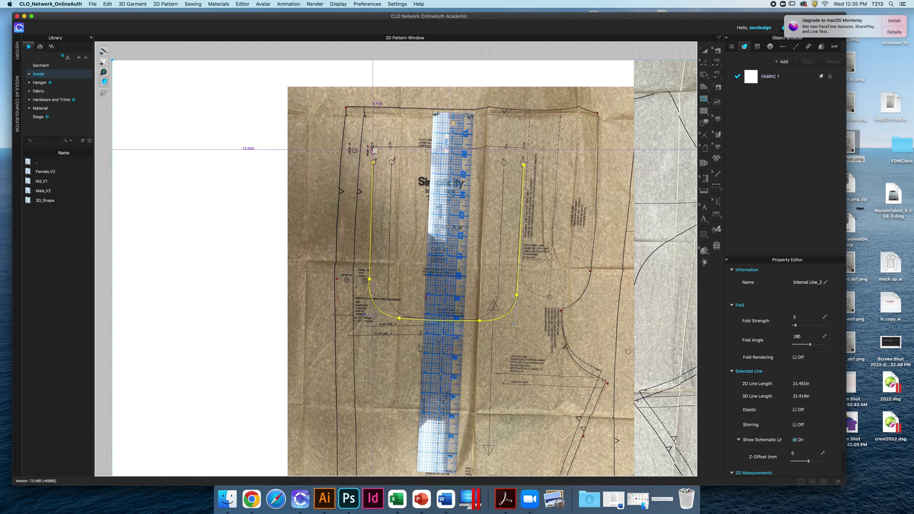
click(373, 149)
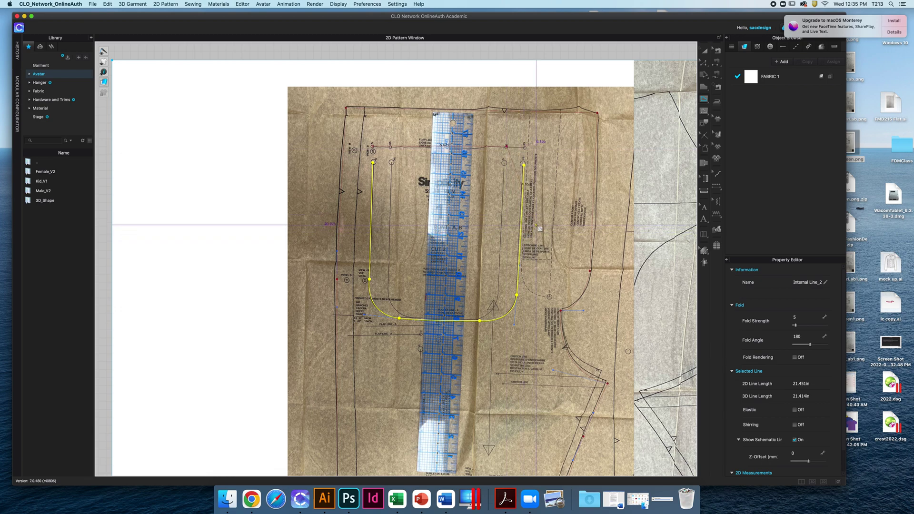
key(Return)
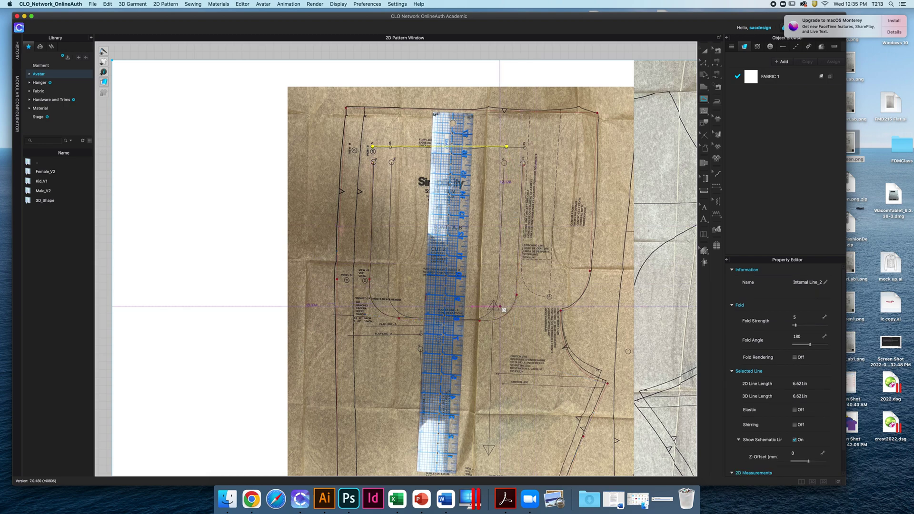
key(a)
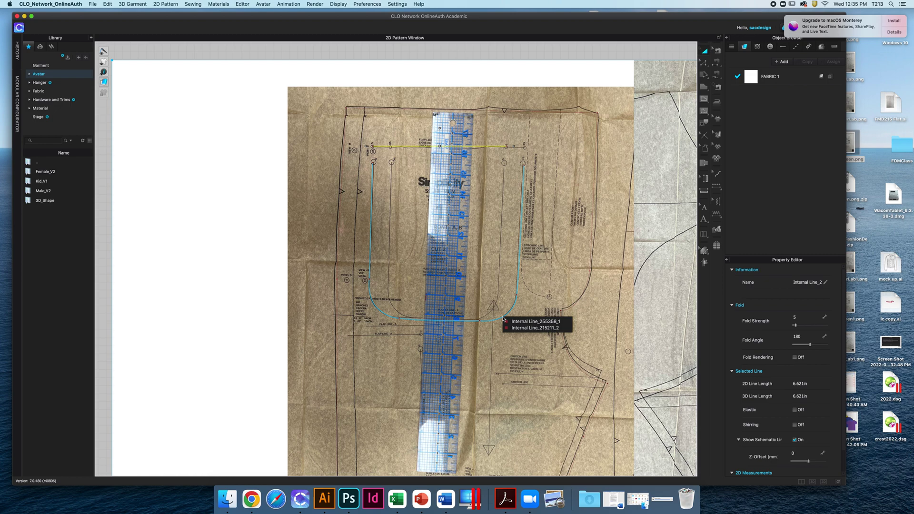
click(513, 306)
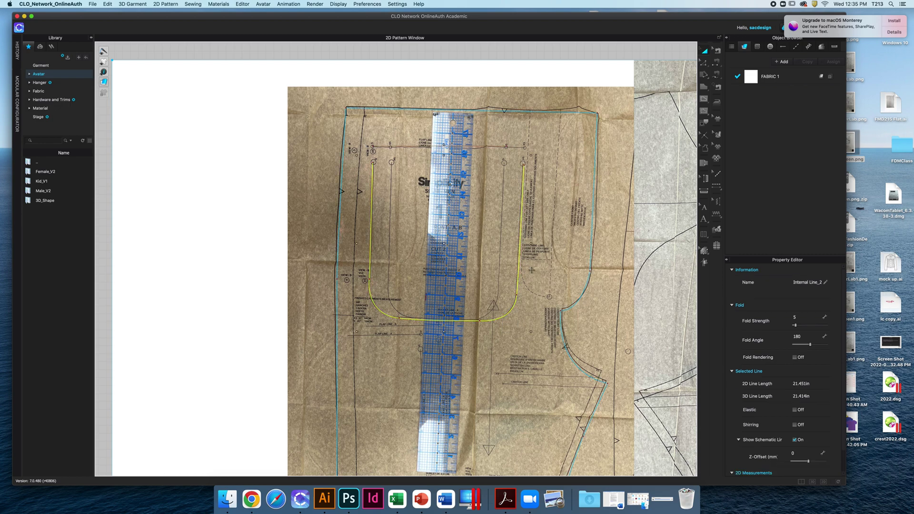
key(Delete)
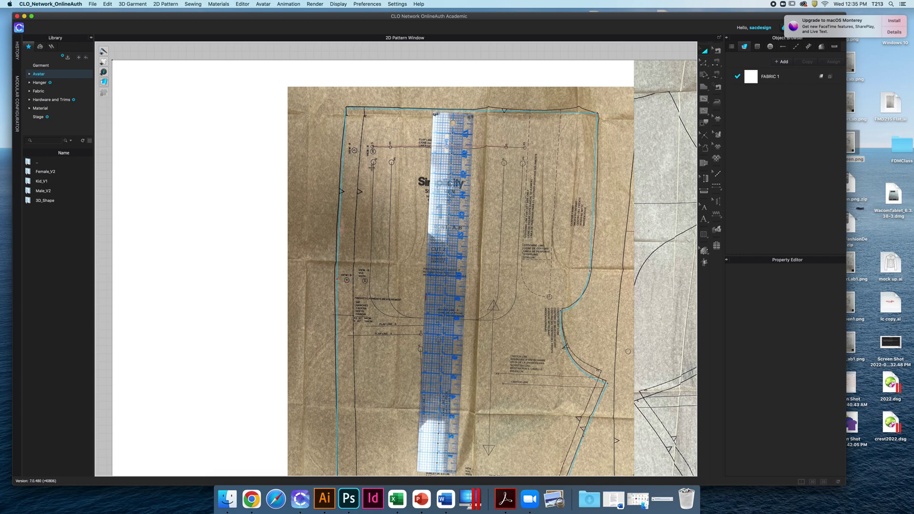
- Retrace the U-shaped pocket opening as a new internal line about 20.6 inches long
key(g)
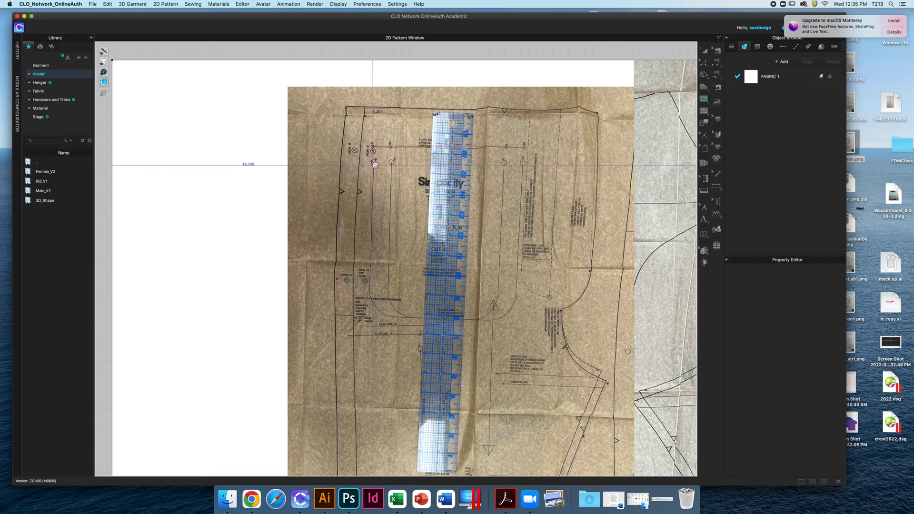
click(373, 164)
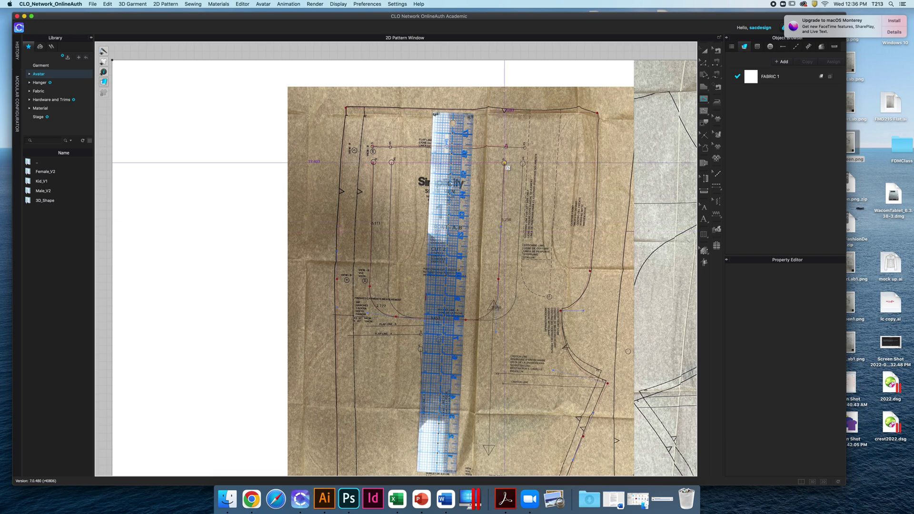
double_click(502, 170)
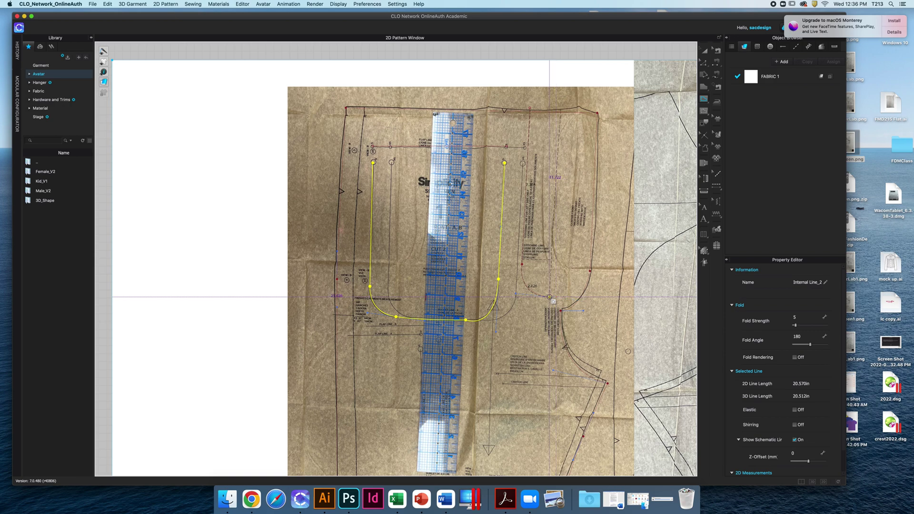
- Complete the narrow vertical pocket line at the top edge and a 5-inch lower-right line
double_click(561, 109)
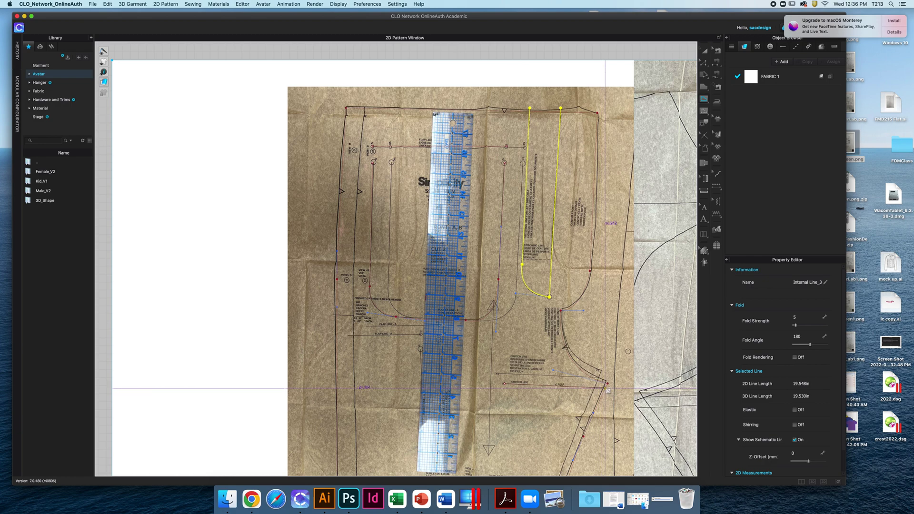
click(605, 388)
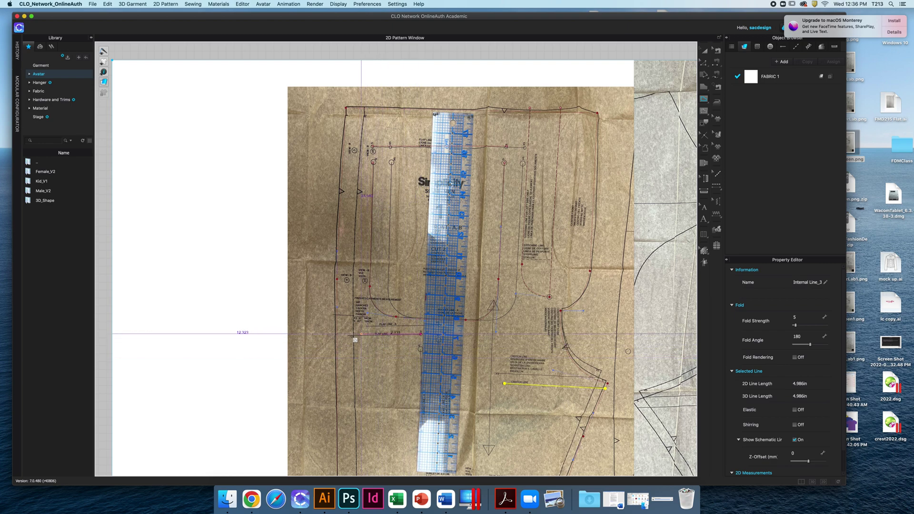
- Draw a short left horizontal line, a vertical line below it, and a 1.3-inch line beside the right pocket
click(349, 335)
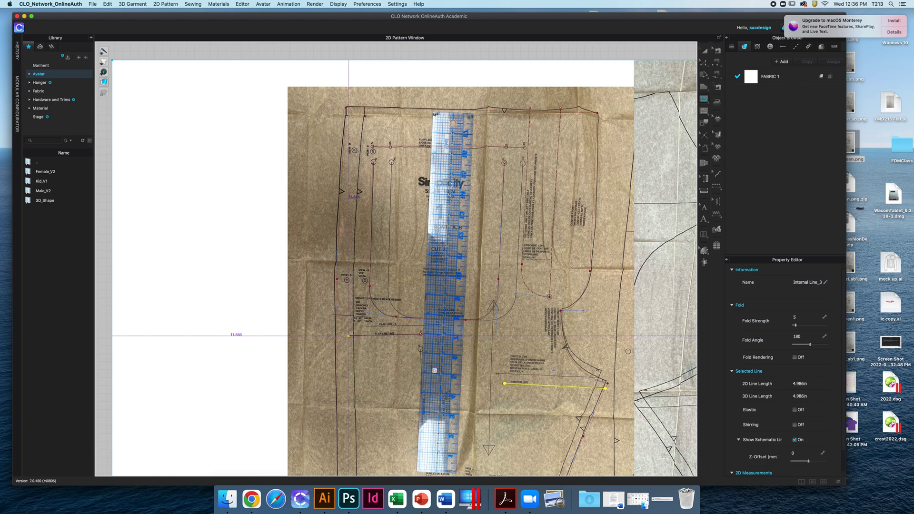
scroll(442, 375, up, 1)
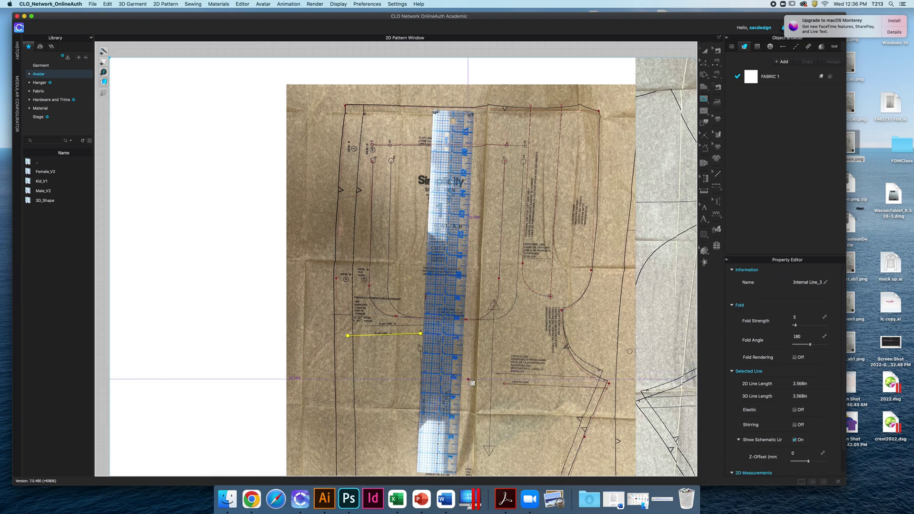
middle_drag(471, 384, 475, 309)
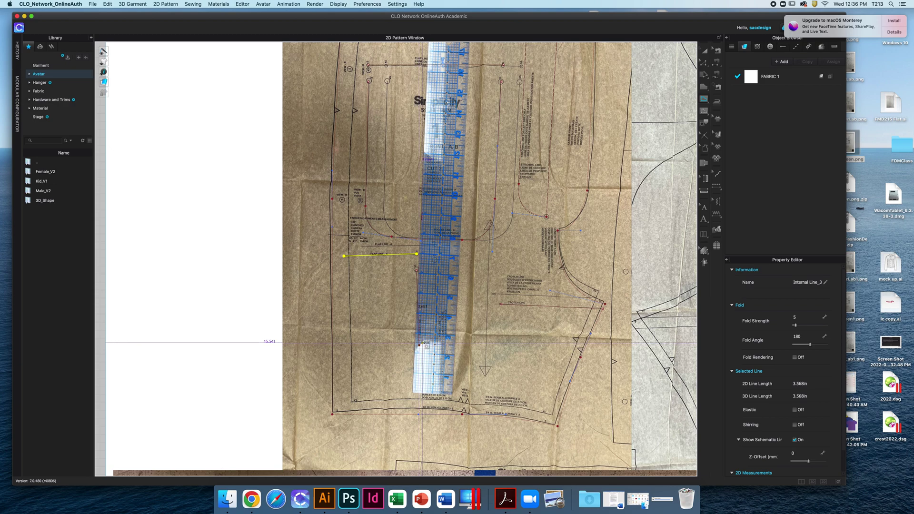
click(417, 271)
double_click(420, 341)
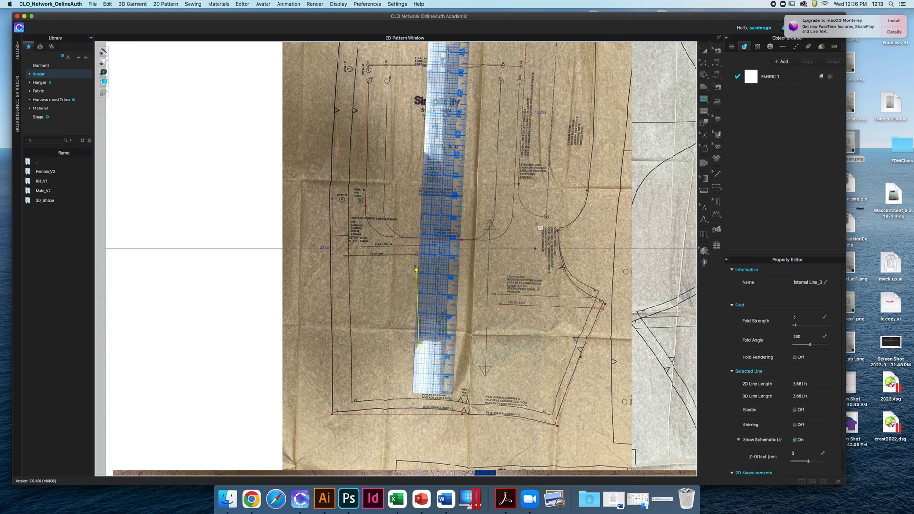
click(521, 184)
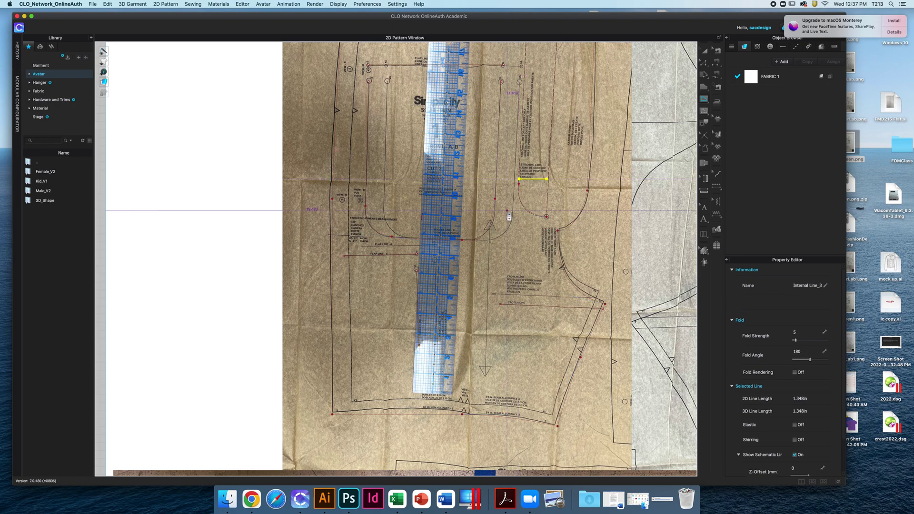
scroll(510, 212, down, 3)
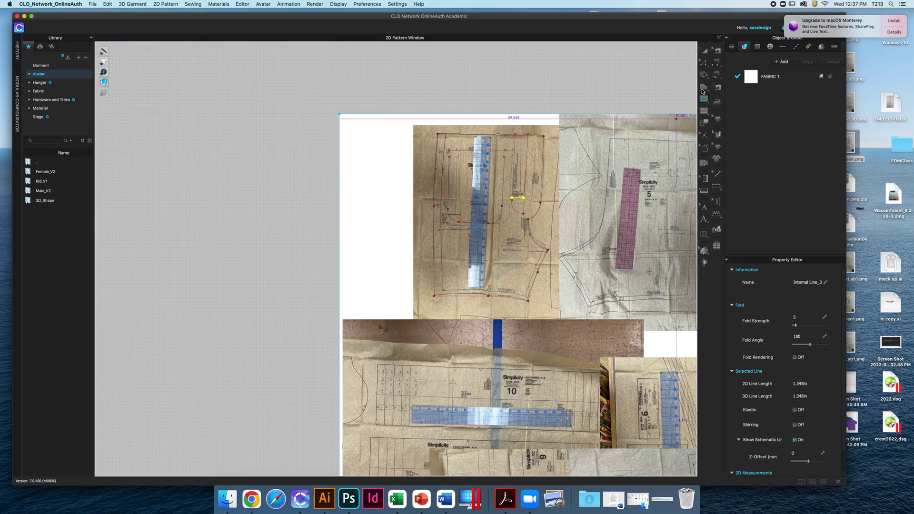
- With the Trace tool, pick the waist, side edge, hem, inseam, crotch curve and right edge
click(706, 150)
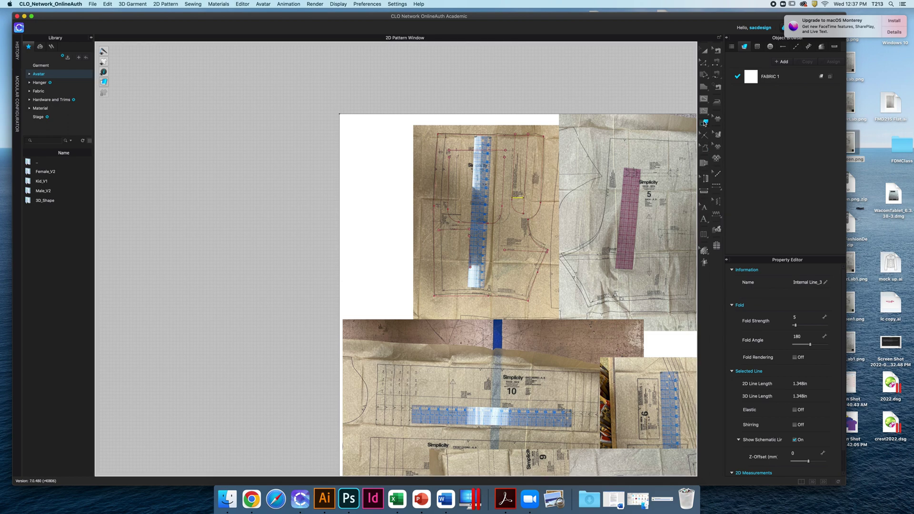
click(705, 123)
click(474, 135)
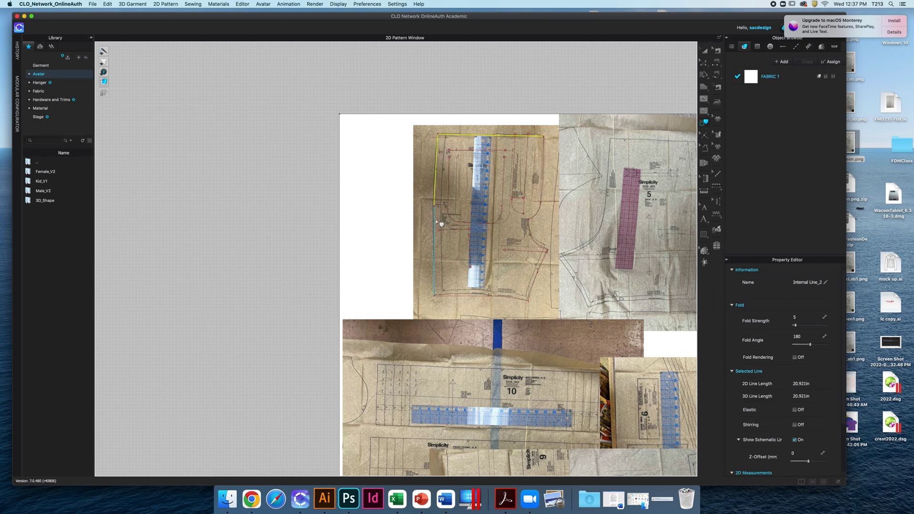
click(435, 293)
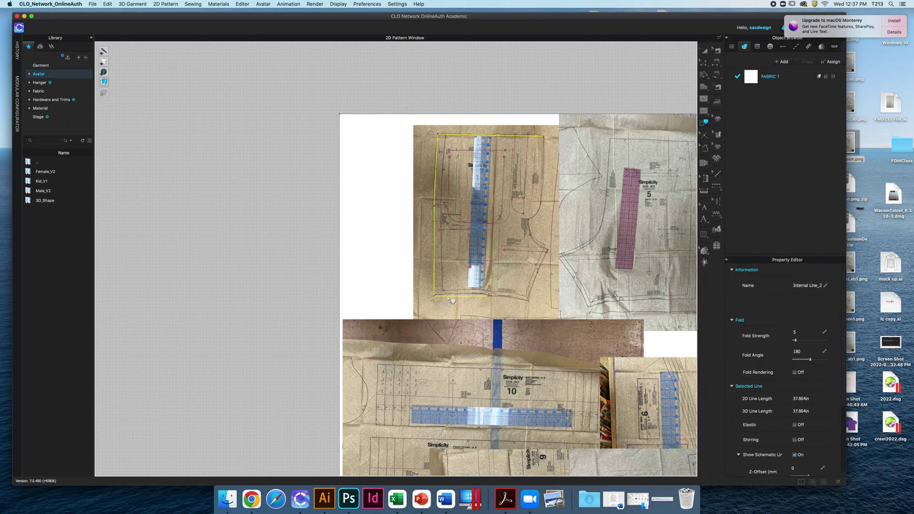
click(491, 306)
click(528, 300)
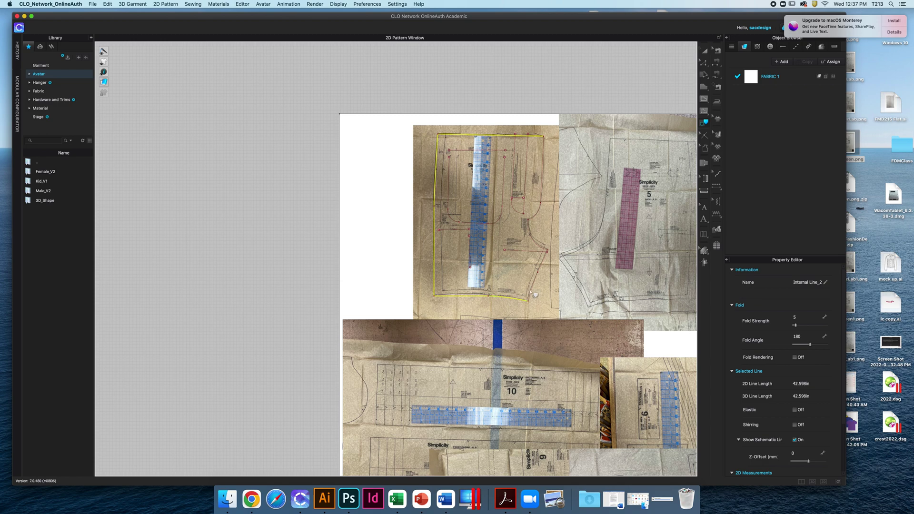
click(543, 273)
click(529, 221)
click(547, 192)
- Trace the picked outline as a pattern, place it left of the photos, and select it
right_click(546, 191)
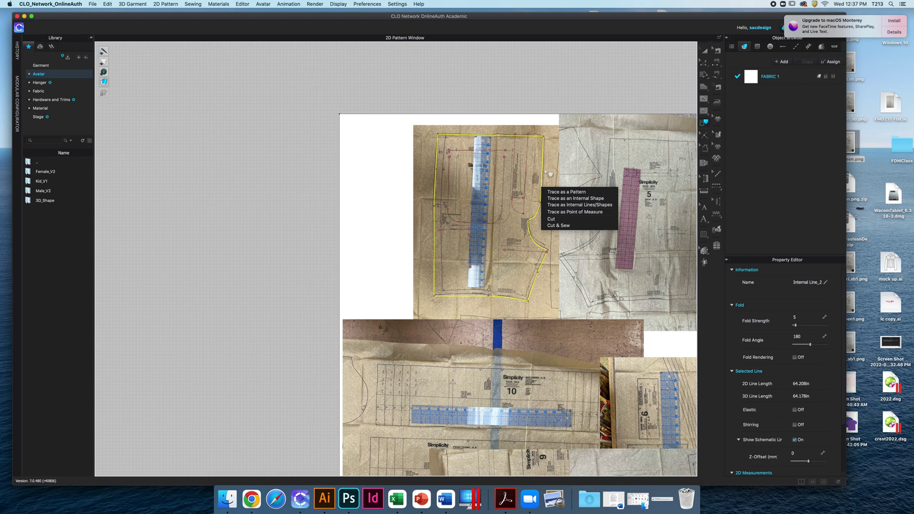
click(568, 193)
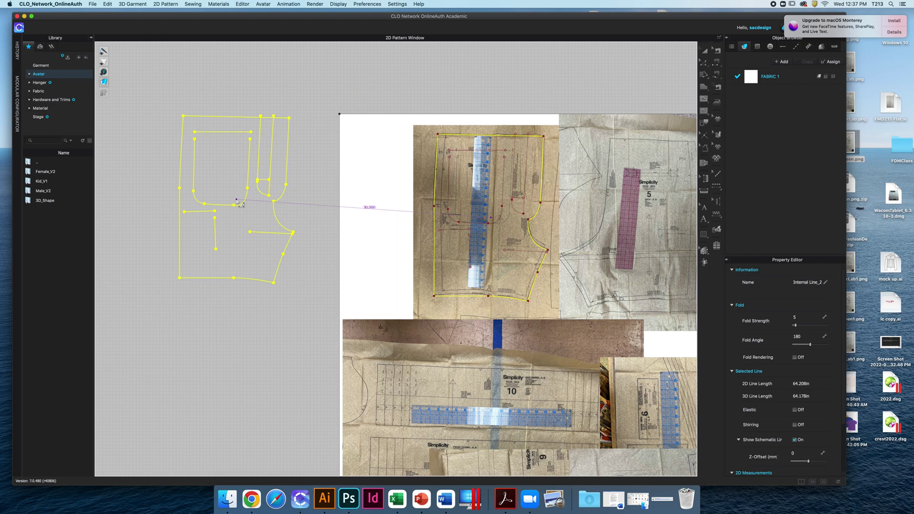
click(243, 205)
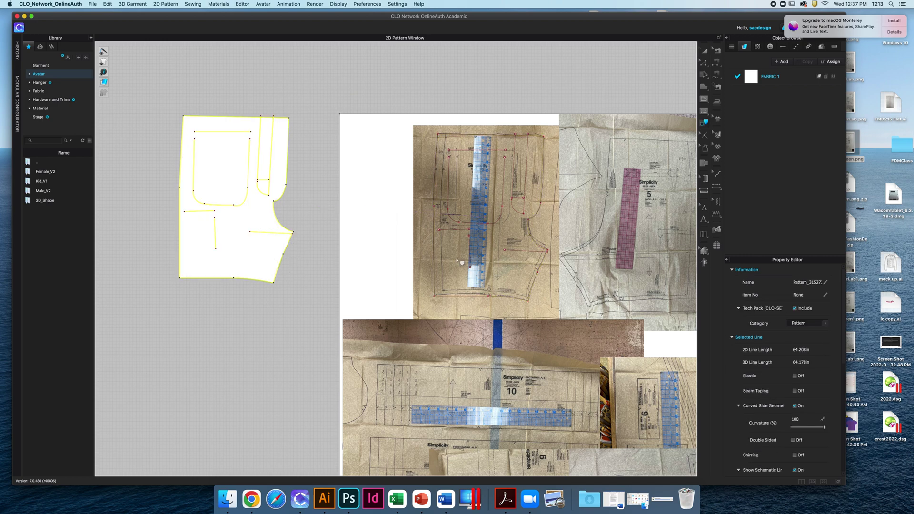
click(307, 215)
click(261, 226)
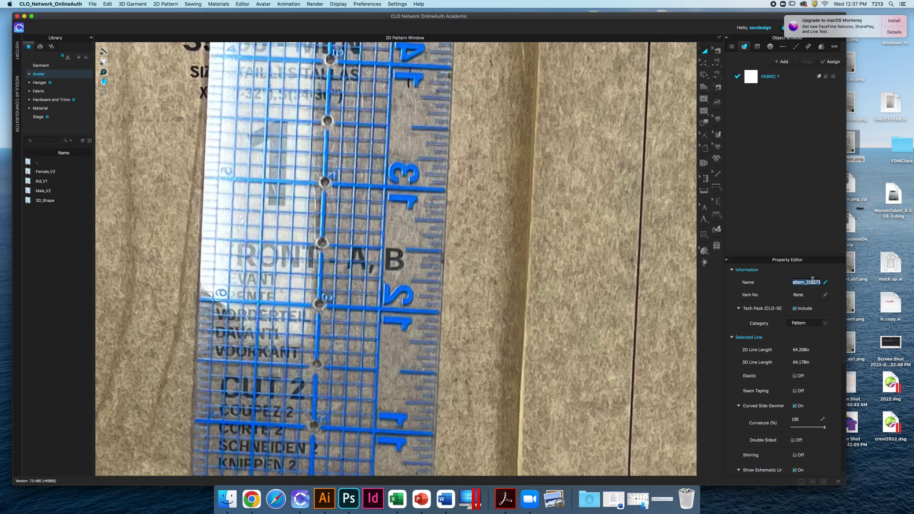
text(FRONT)
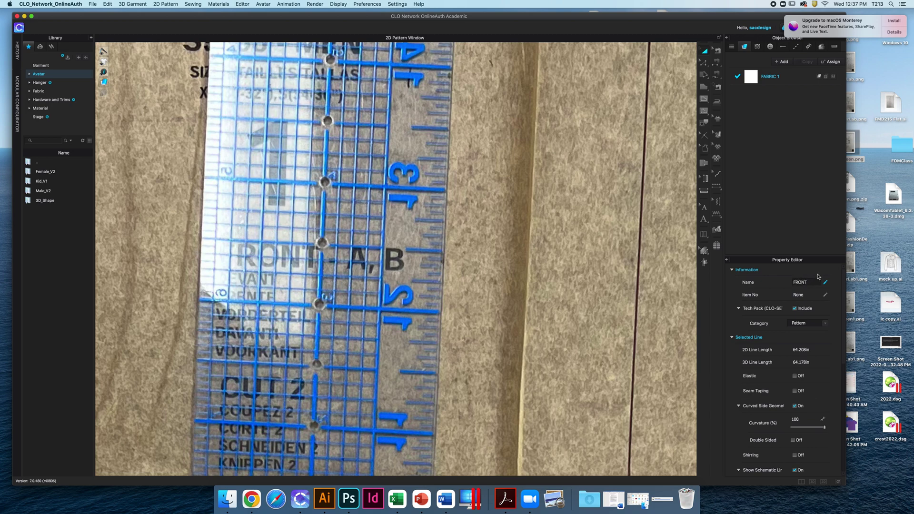